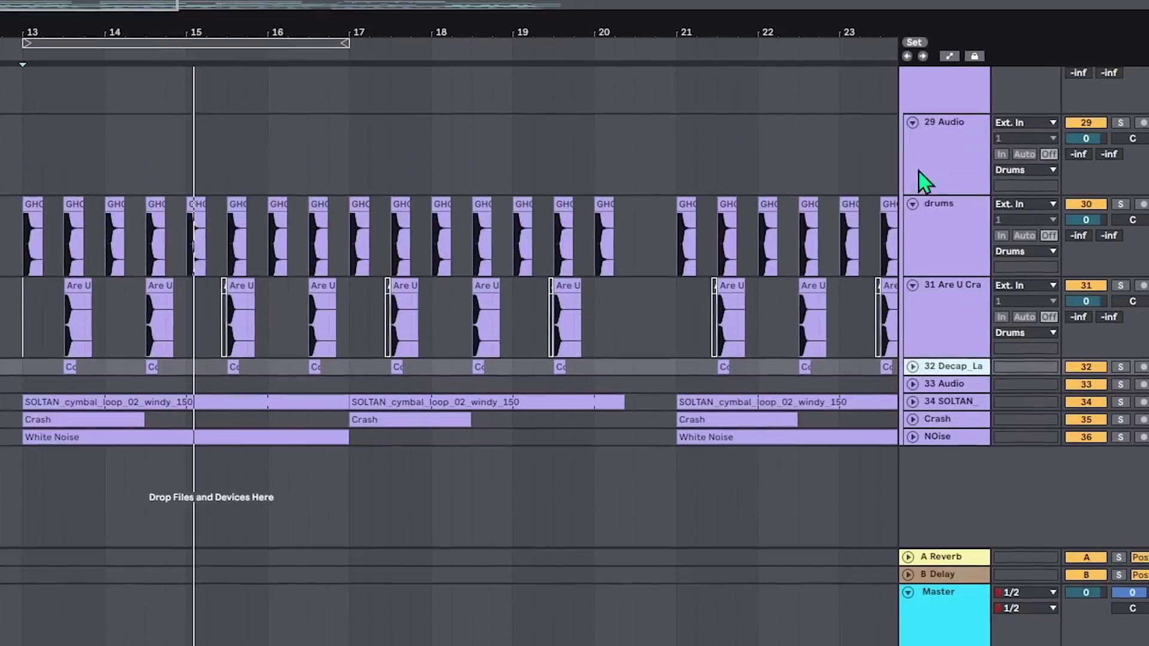
pyautogui.click(919, 366)
pyautogui.click(920, 284)
pyautogui.click(920, 302)
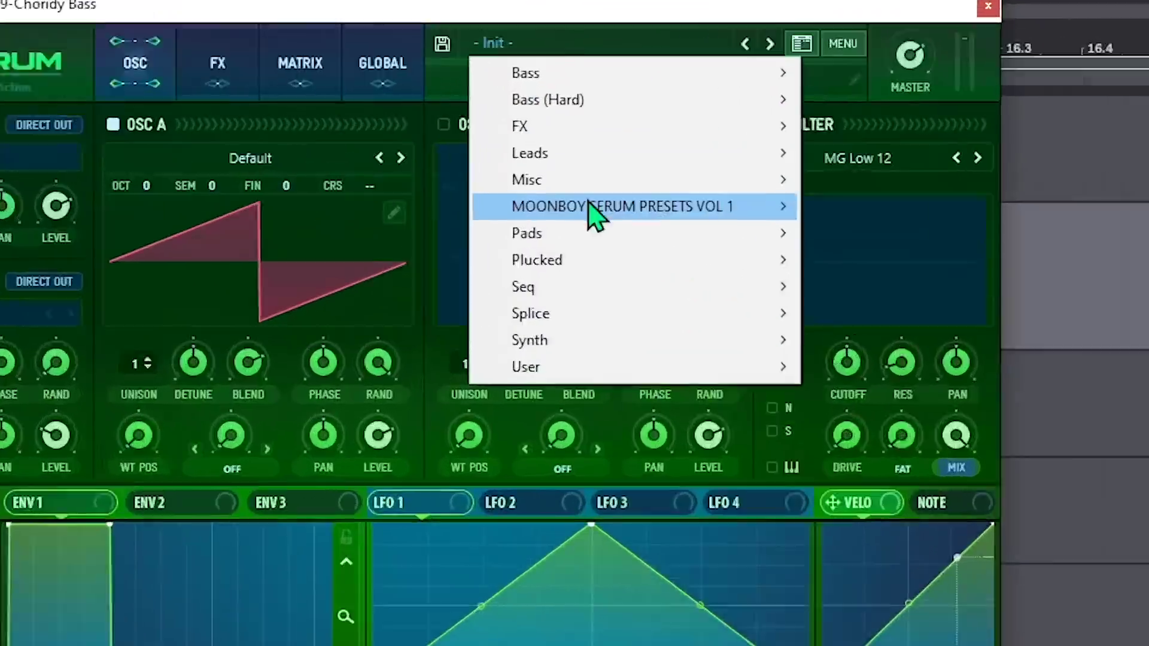
# Step: Load the MNBOY_serum_bass_aholybass preset from the Basses of MOONBOY SERUM PRESETS VOL 1 into the Choridy Bass track's Serum
pyautogui.moveTo(585, 156)
pyautogui.moveTo(718, 163)
pyautogui.click(617, 155)
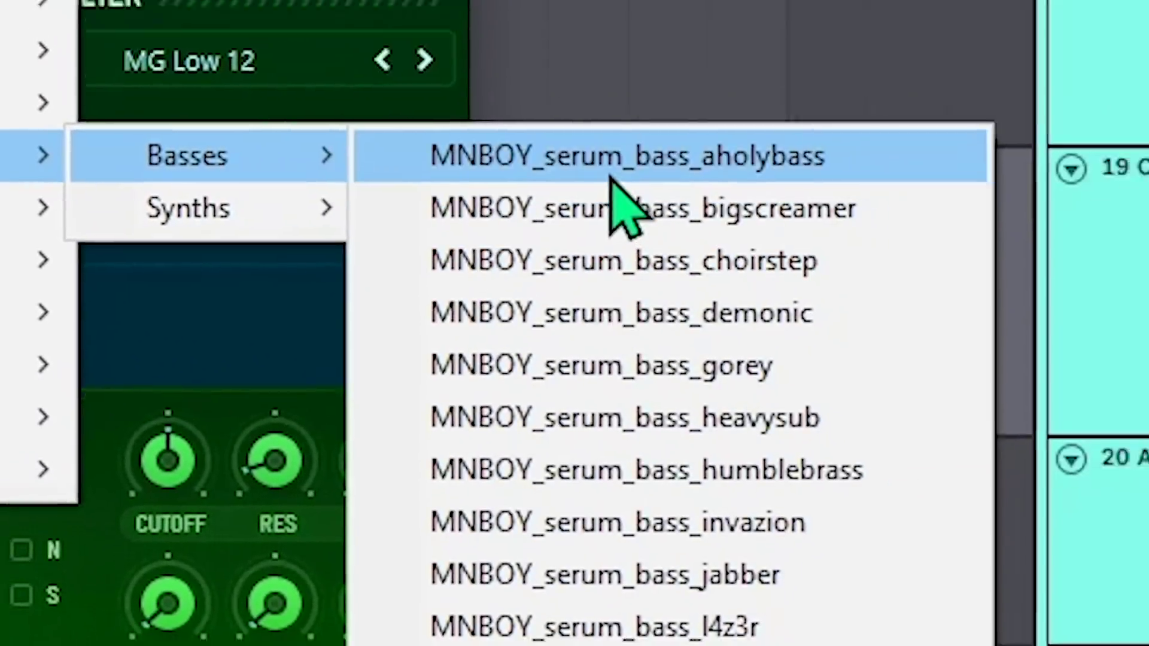
# Step: Start playback and audition the presets that follow MNBOY_serum_bass_aholybass, including MNBOY_serum_bass_choirstep
pyautogui.press('space')
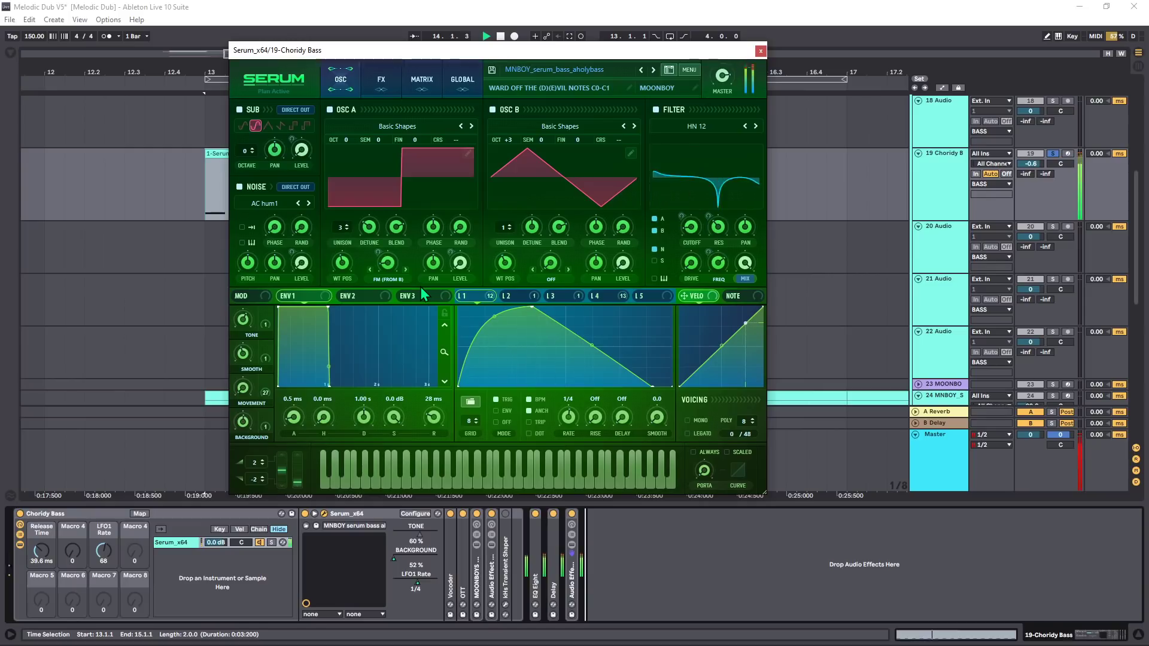
pyautogui.click(653, 70)
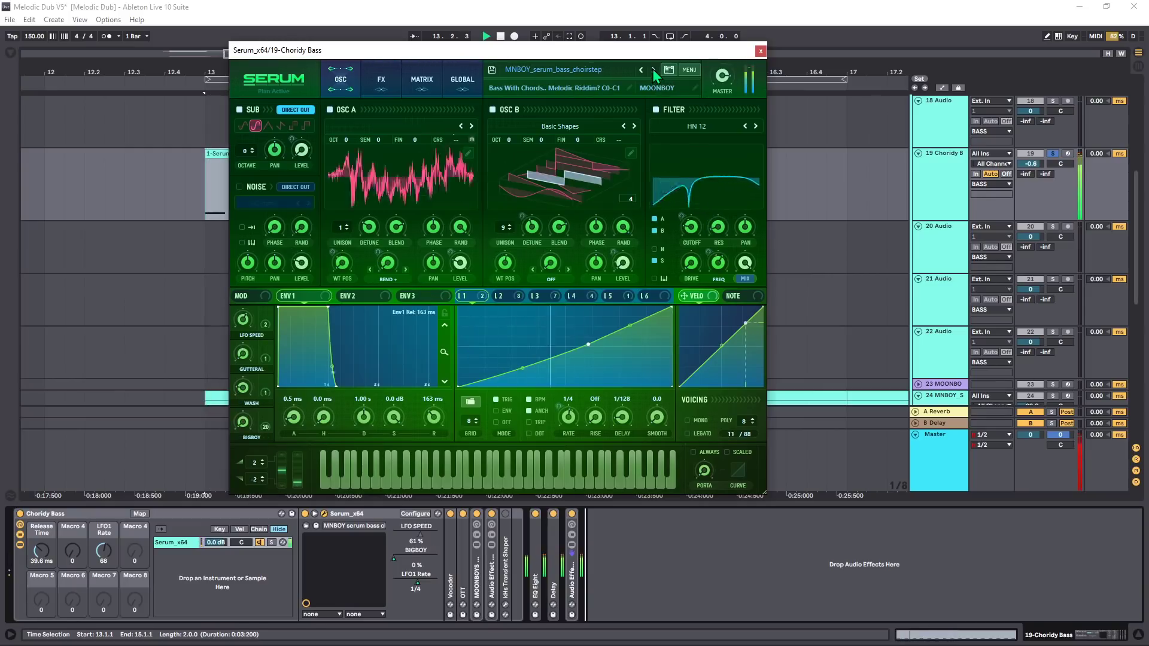
pyautogui.click(653, 69)
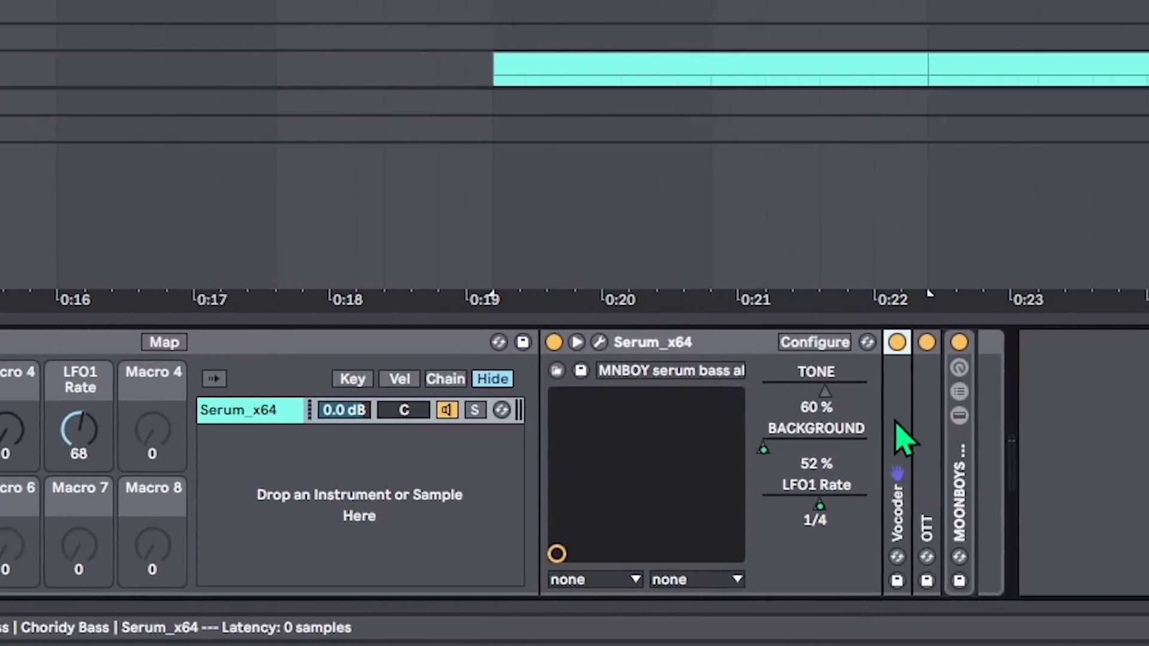
# Step: Expand the Vocoder on the Choridy Bass track, play the red Serum chord track in solo, and return the solo to the bass track
pyautogui.doubleClick(454, 544)
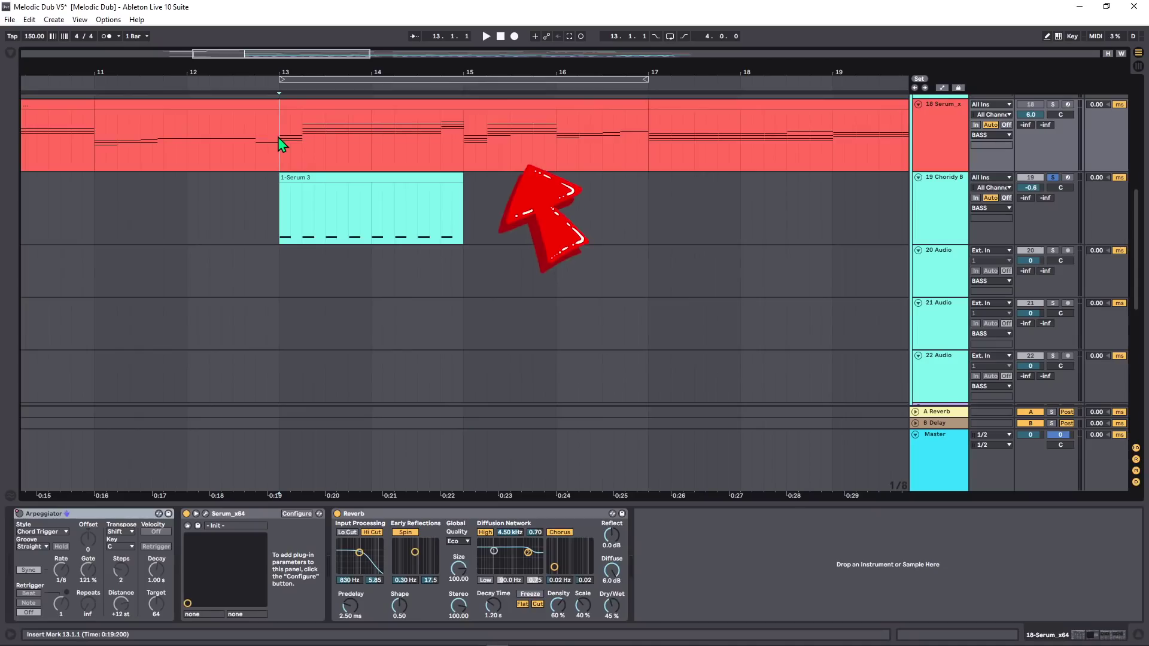
pyautogui.press('space')
pyautogui.click(1053, 105)
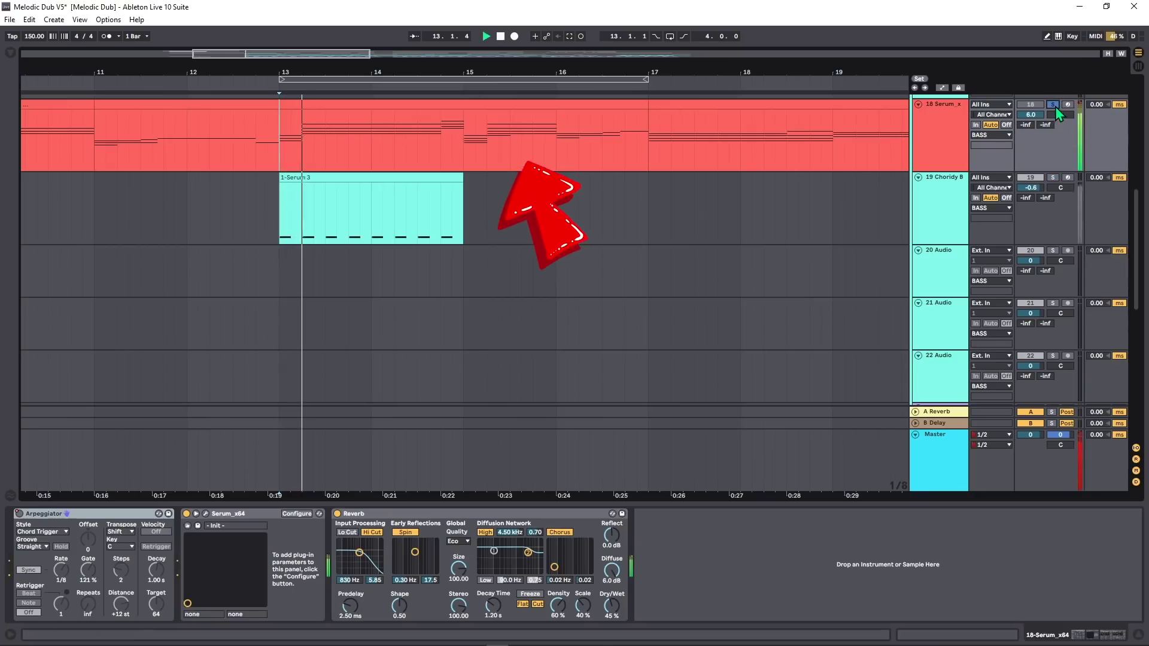
pyautogui.click(1053, 177)
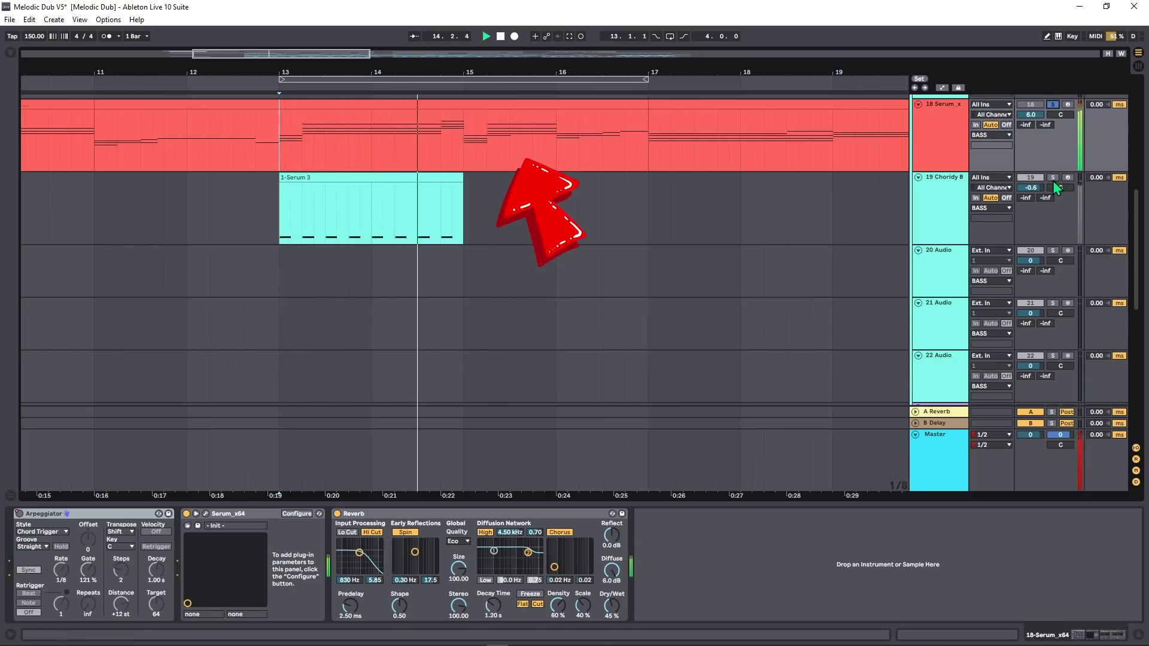
# Step: Rename the red Serum track 18 as Chords and choose it as the audio source of the Vocoder's external carrier
pyautogui.click(942, 166)
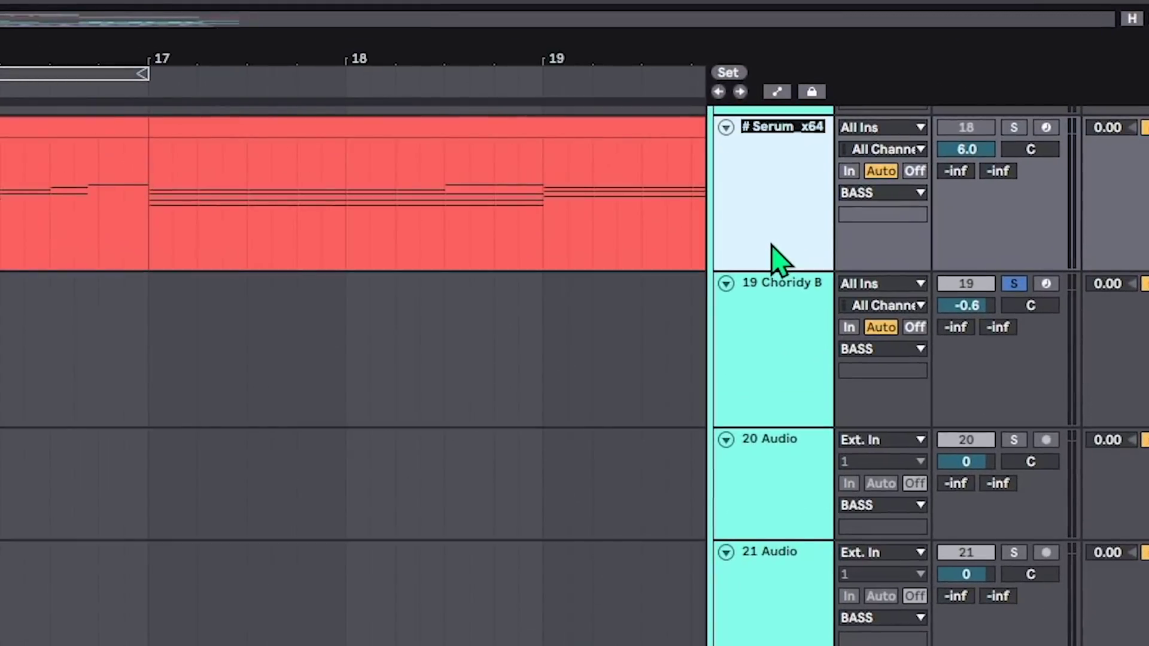
pyautogui.write('Chords')
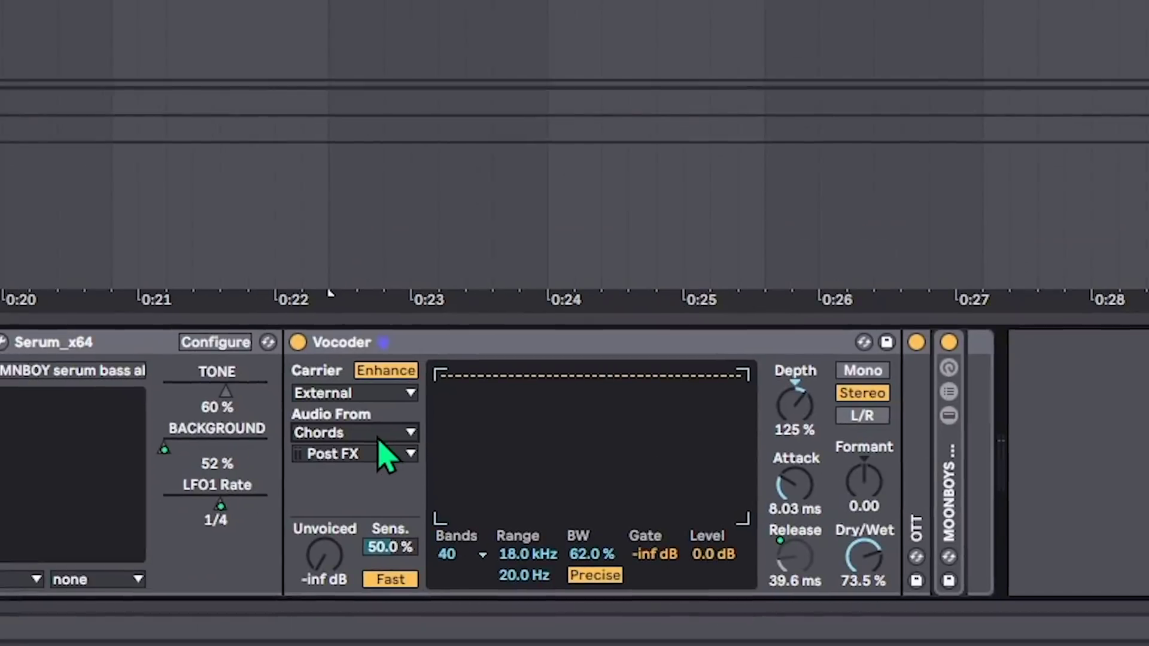
pyautogui.click(378, 438)
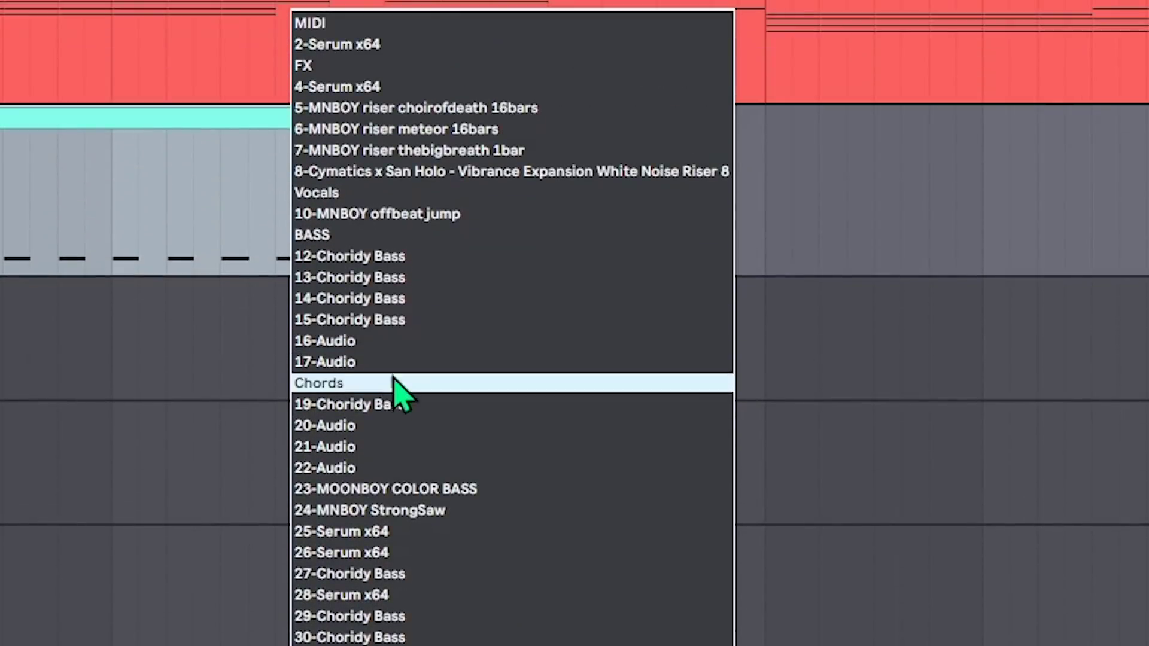
pyautogui.click(389, 386)
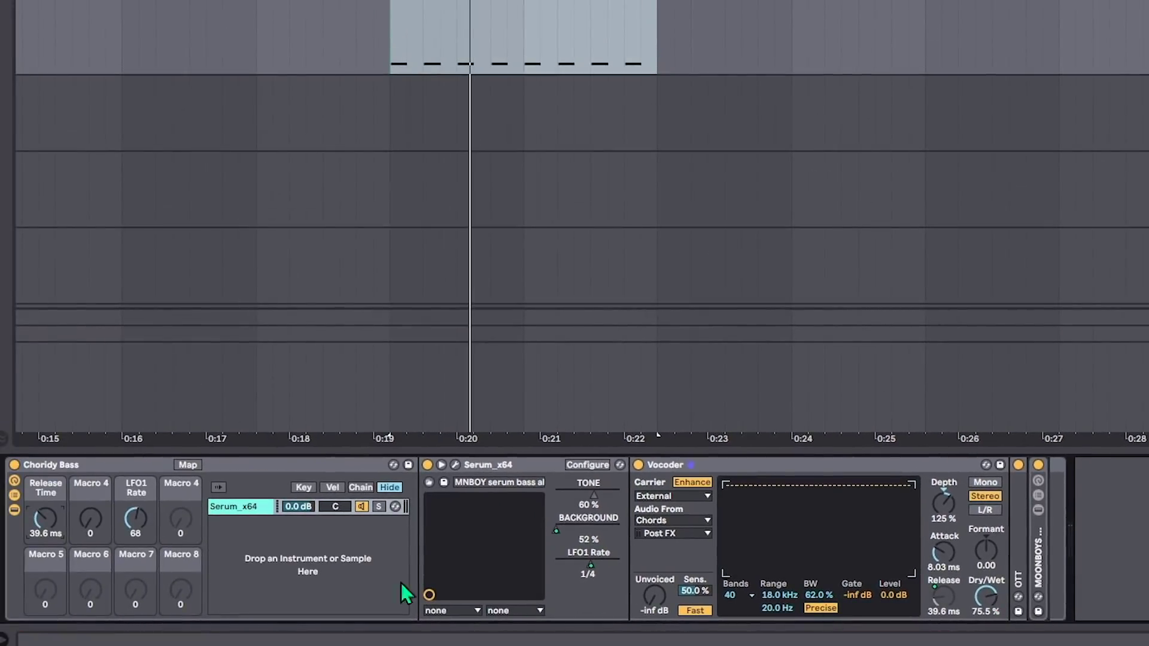
# Step: Set the Choridy Bass rack's Release Time macro to 77.6 ms and toggle the Vocoder carrier's Enhance option
pyautogui.moveTo(48, 542)
pyautogui.mouseDown()
pyautogui.moveTo(48, 520)
pyautogui.moveTo(48, 541)
pyautogui.mouseUp()
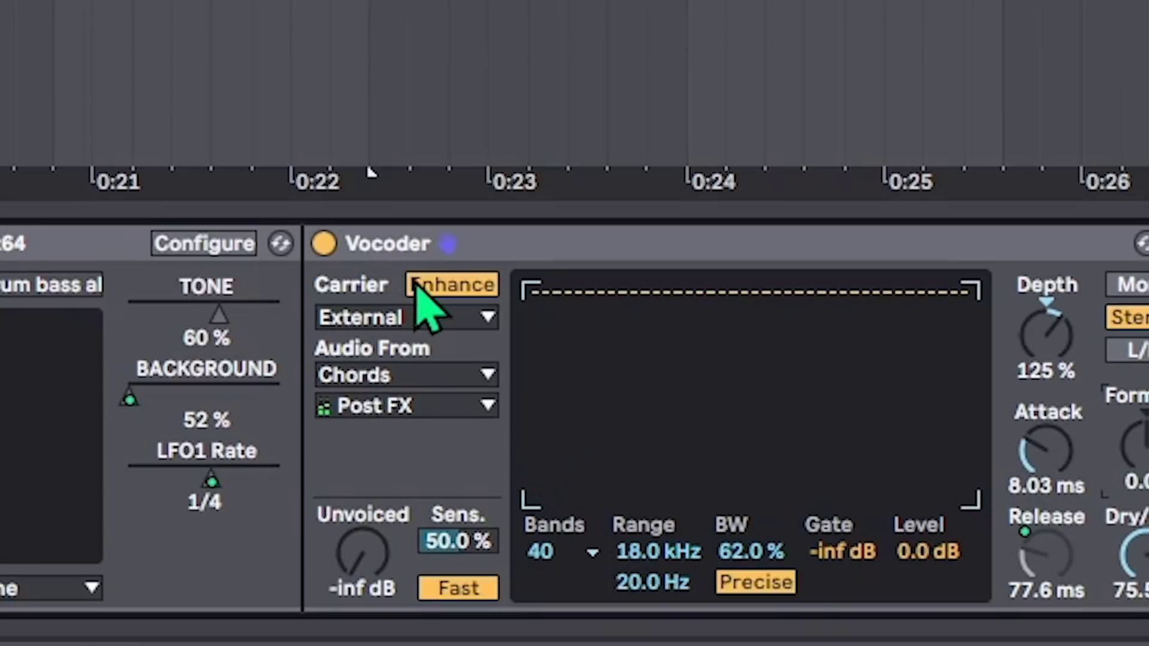
pyautogui.click(418, 285)
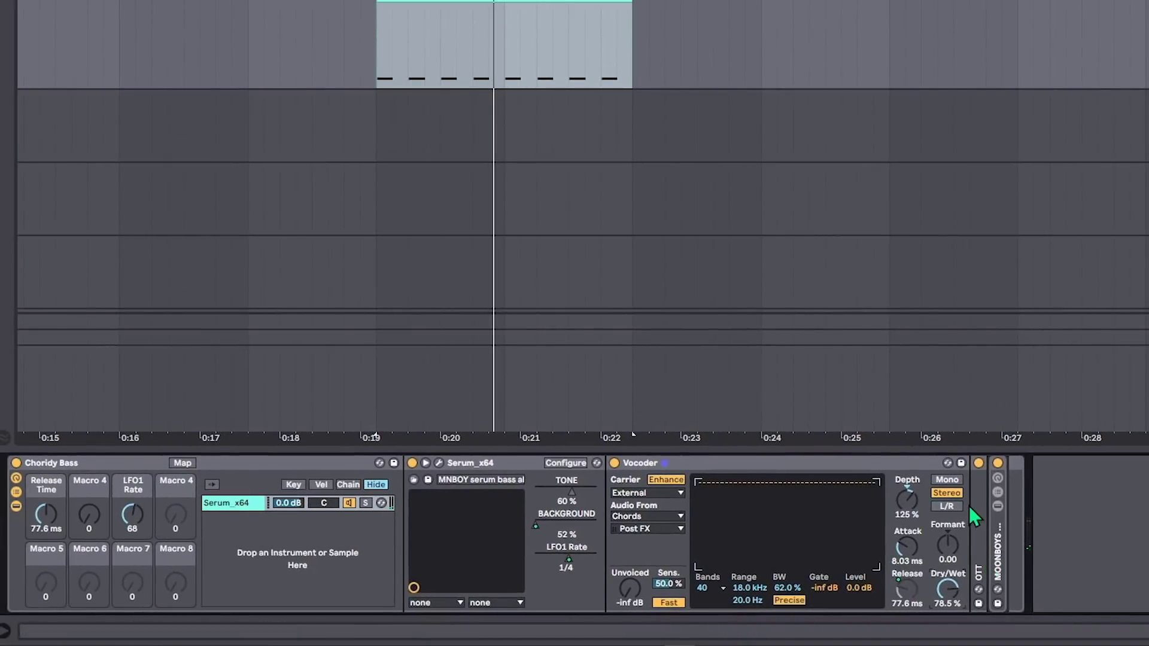
# Step: Expand the second OTT on the Choridy Bass track and adjust its overall Output and Amount
pyautogui.doubleClick(1002, 468)
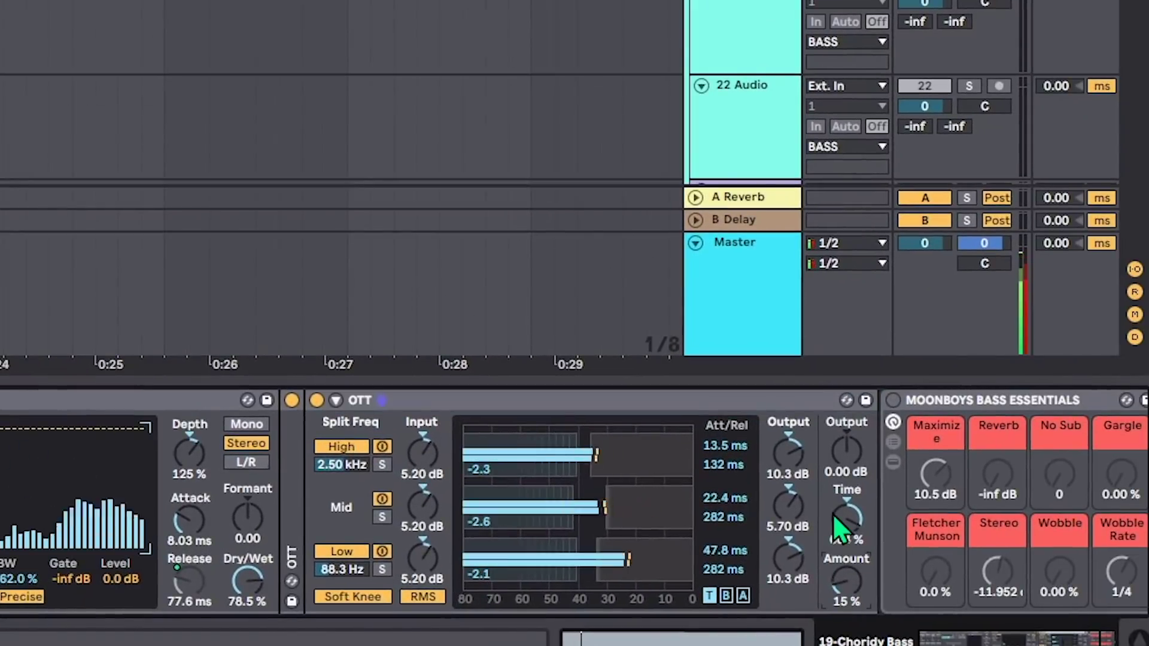
pyautogui.moveTo(846, 462); pyautogui.dragTo(846, 434)
pyautogui.moveTo(848, 580); pyautogui.dragTo(864, 530)
pyautogui.moveTo(854, 469); pyautogui.dragTo(854, 477)
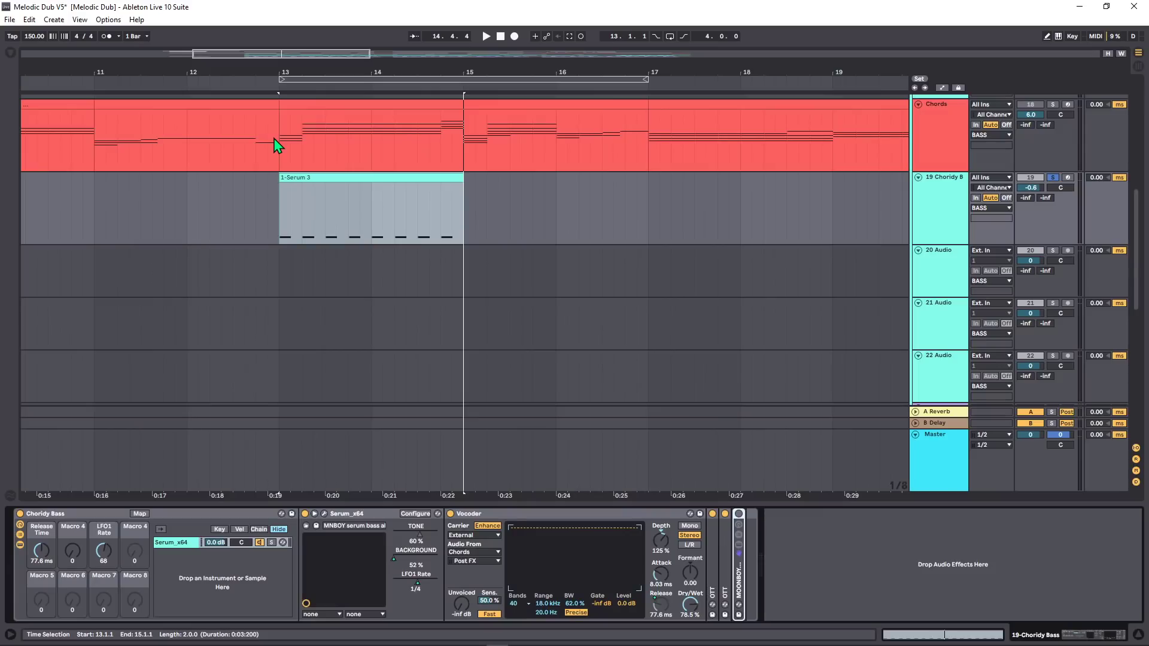
# Step: Open Serum on the Chords track and adjust oscillator A's unison voice count
pyautogui.click(275, 146)
pyautogui.click(206, 513)
pyautogui.moveTo(238, 13); pyautogui.dragTo(244, 45)
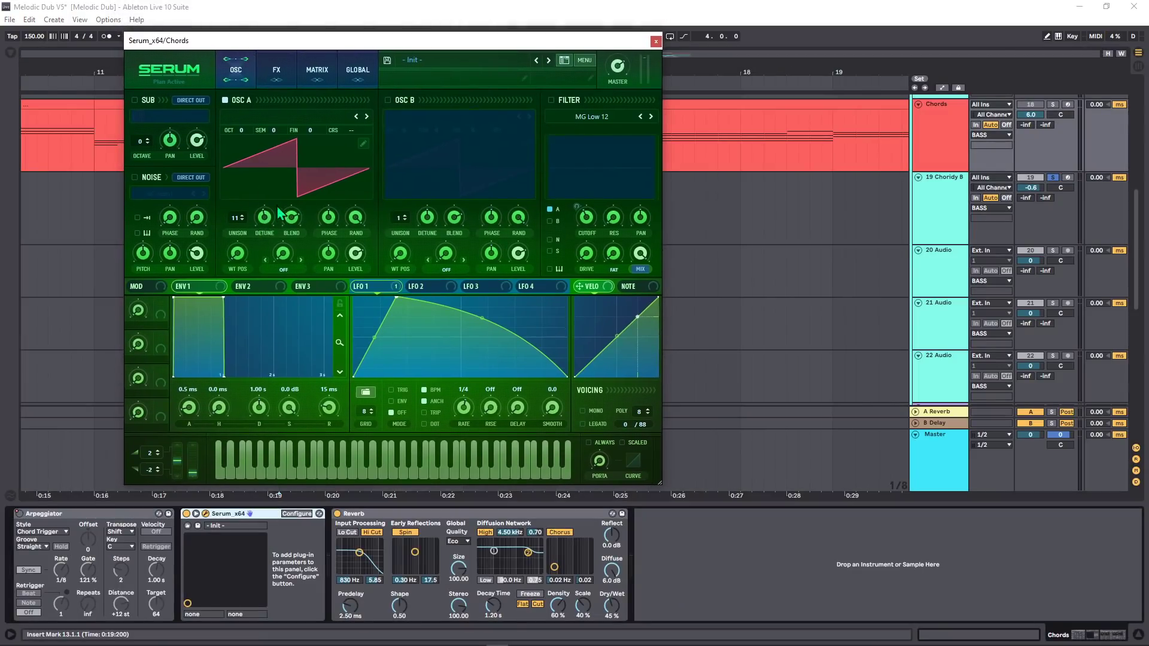
pyautogui.moveTo(239, 222); pyautogui.dragTo(243, 220)
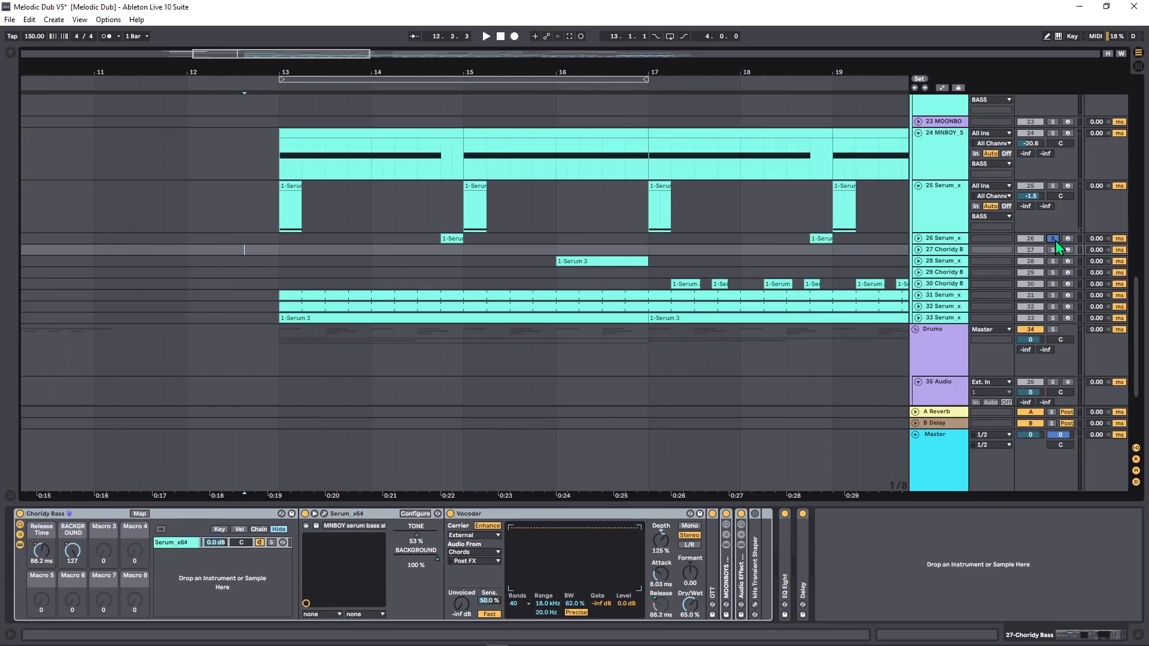
# Step: Play the first 1-Serum 3 clip on the soloed Serum track 25, starting at bar 13
pyautogui.click(294, 185)
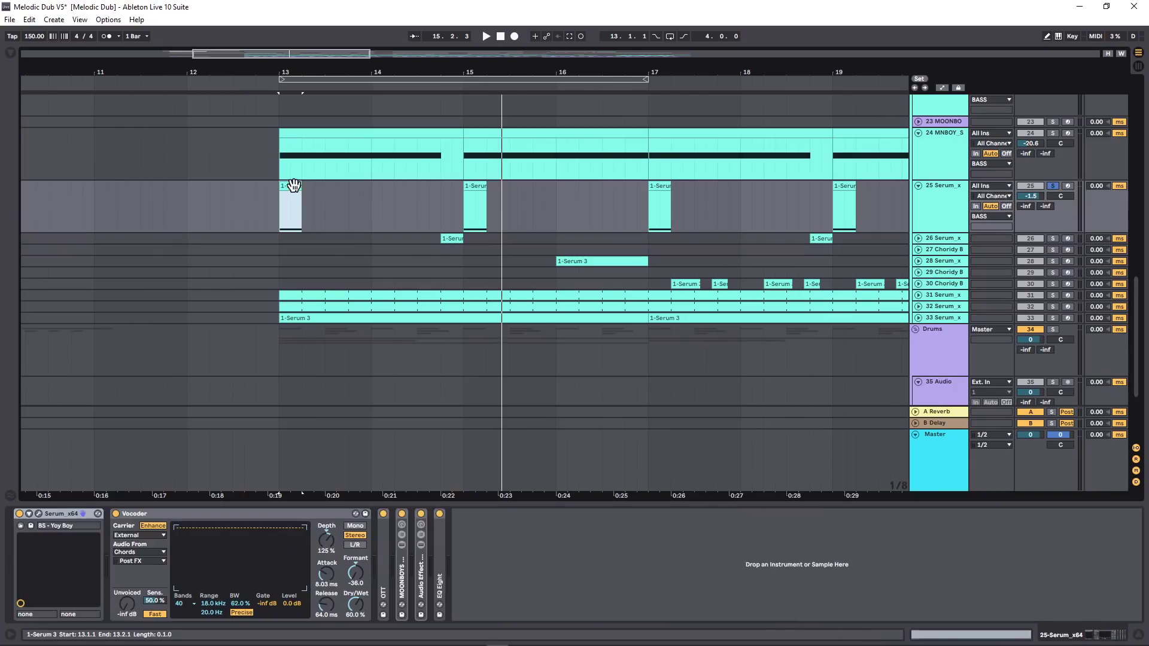
pyautogui.press('space')
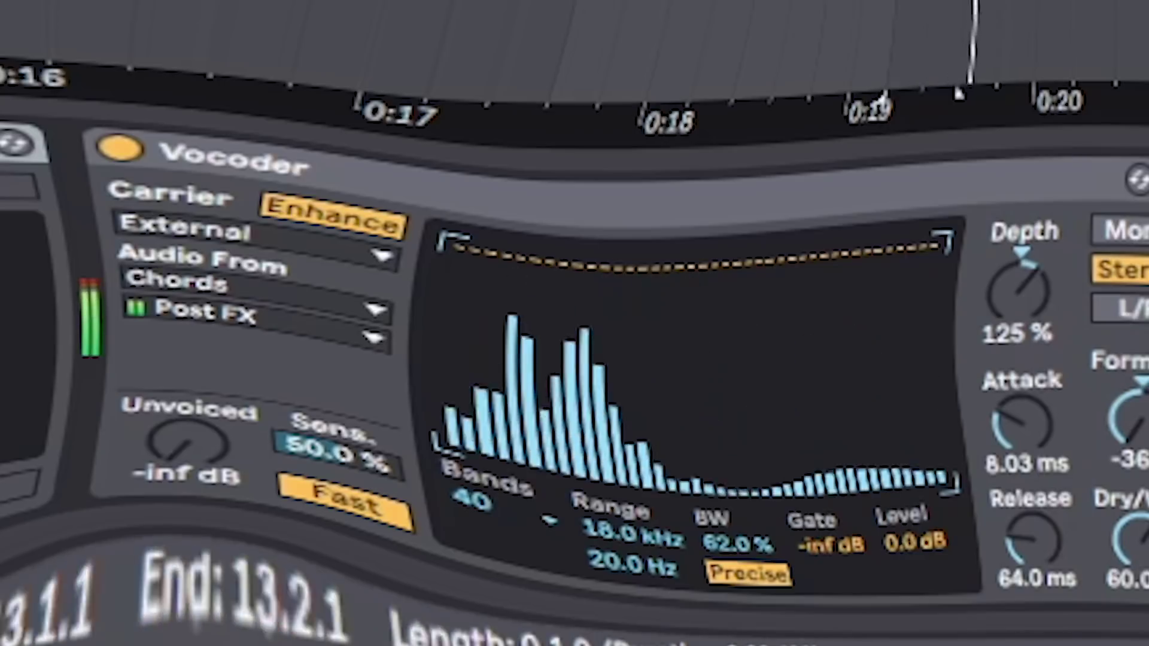
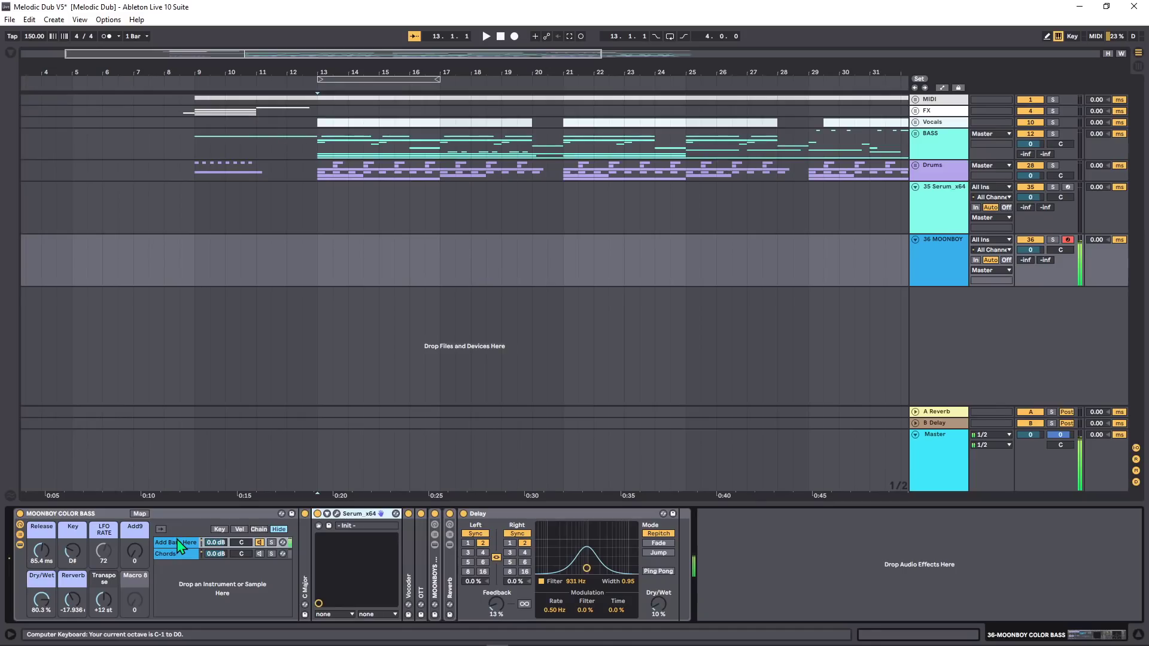
# Step: Play a test note on the MOONBOY COLOR BASS track and open Serum in the rack's Add Bass Here chain
pyautogui.press('a')
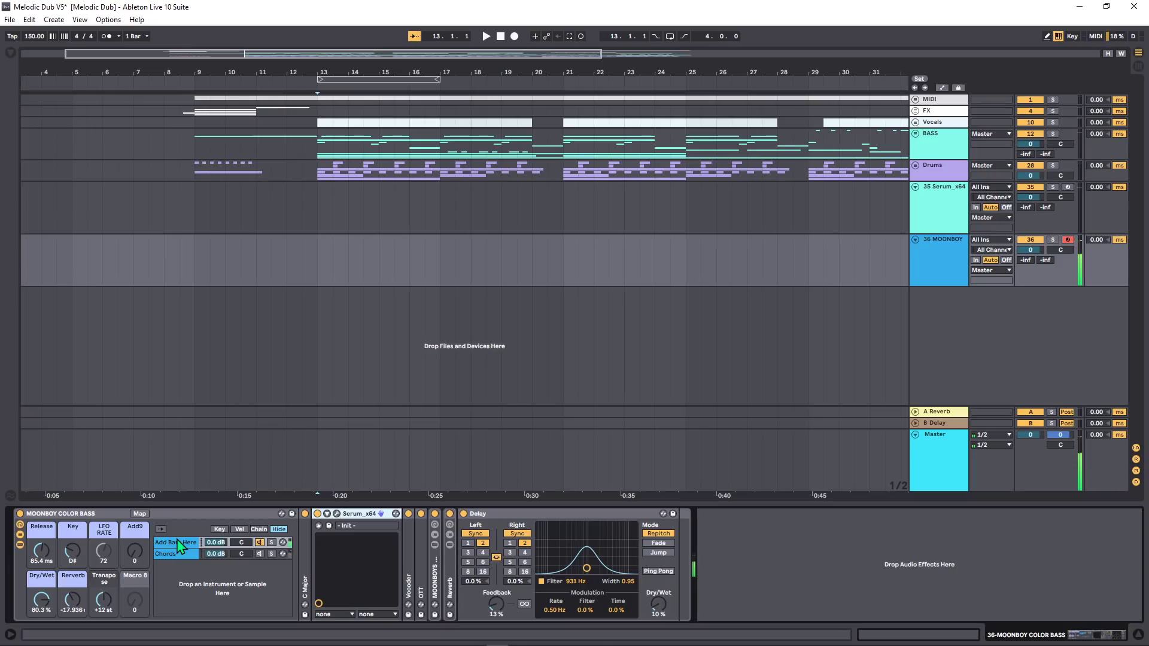
pyautogui.click(167, 543)
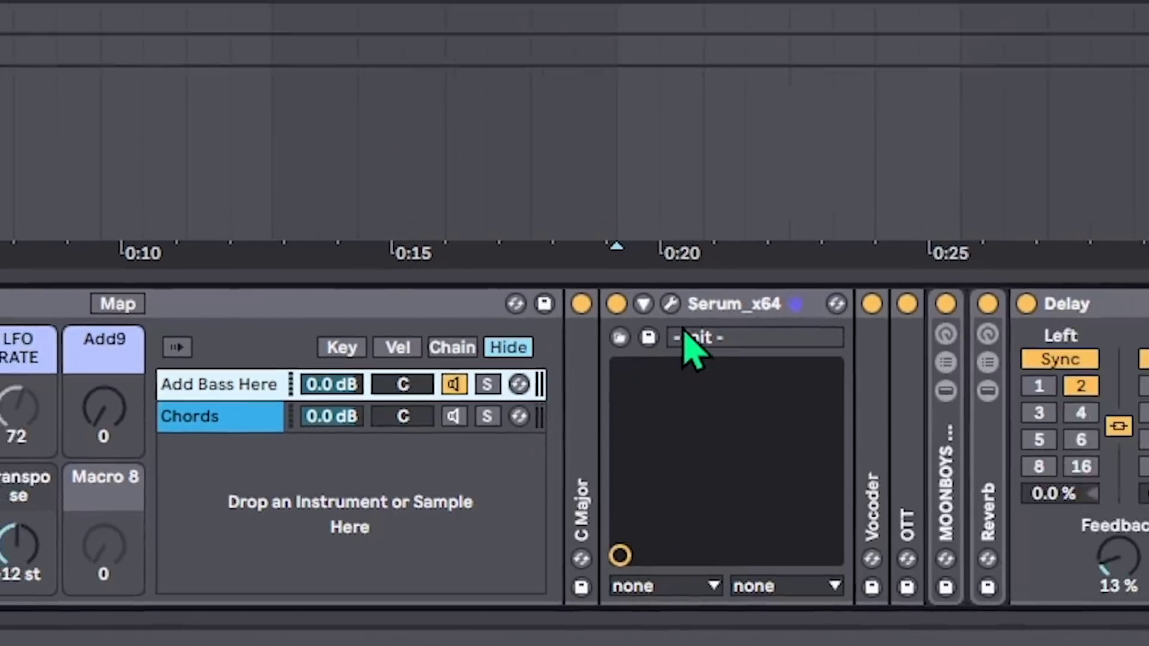
pyautogui.click(810, 216)
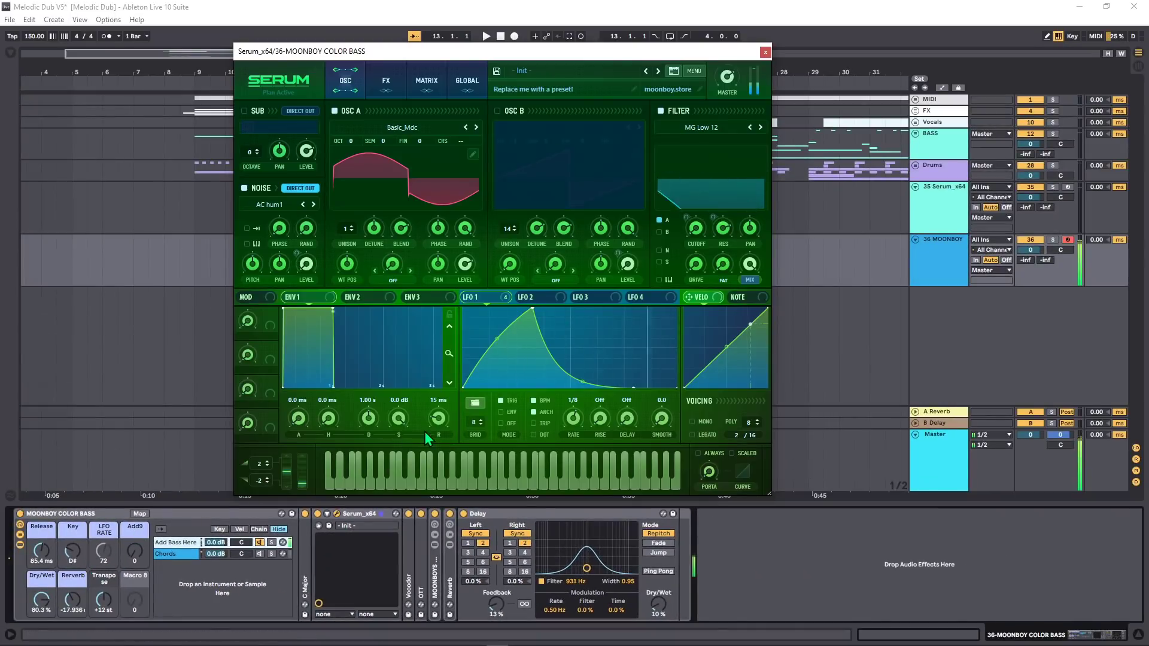
# Step: Replace the Init patch in the Add Bass Here chain's Serum with the MNBOY_serum_bass_aholybass preset
pyautogui.click(551, 76)
pyautogui.moveTo(635, 151)
pyautogui.moveTo(718, 151)
pyautogui.click(796, 152)
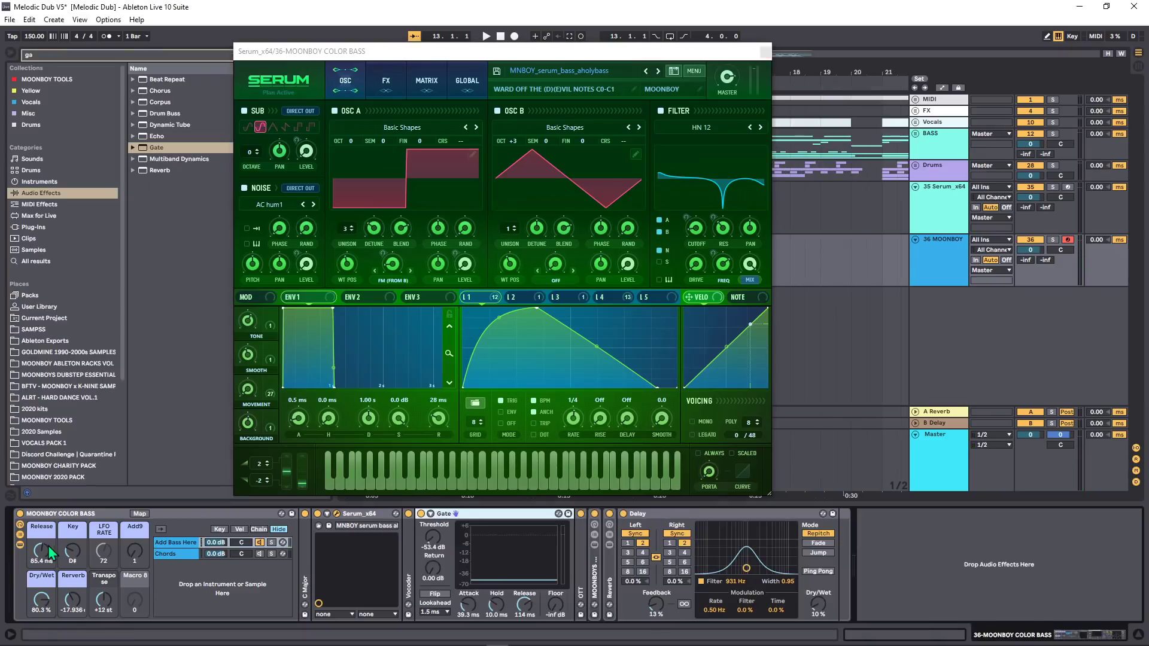
# Step: Set the MOONBOY COLOR BASS rack's Release macro to 85.4 ms and its Key macro first to C, finally to F
pyautogui.click(45, 547)
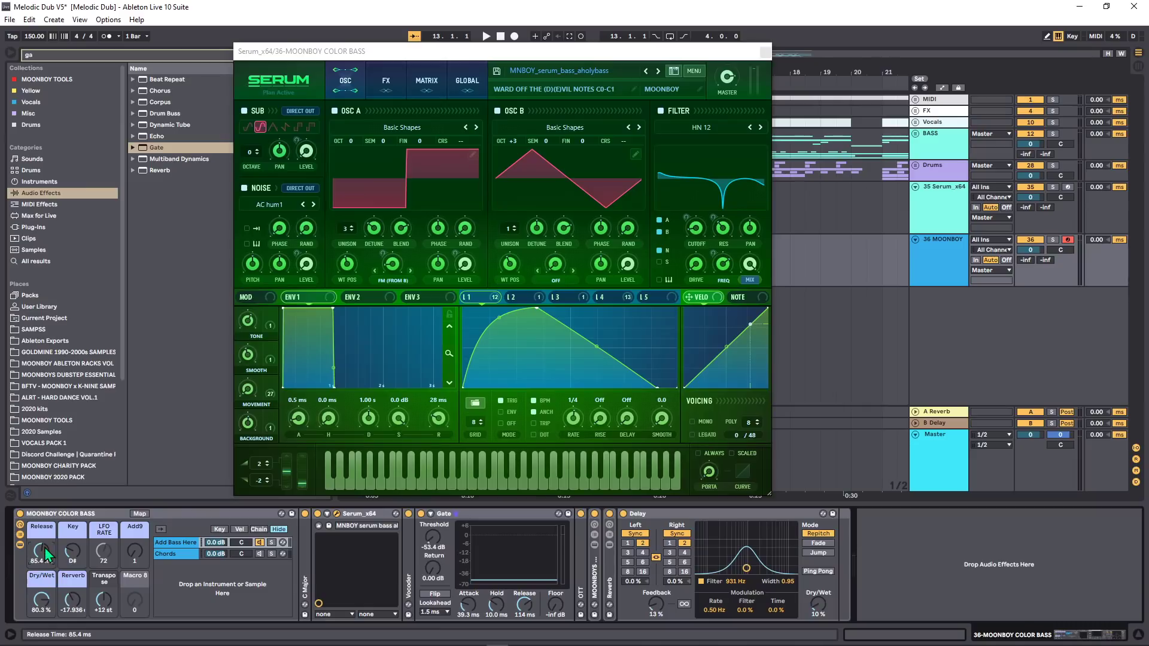
pyautogui.moveTo(44, 547)
pyautogui.mouseDown()
pyautogui.moveTo(44, 571)
pyautogui.moveTo(44, 505)
pyautogui.moveTo(45, 556)
pyautogui.mouseUp()
pyautogui.moveTo(77, 553); pyautogui.dragTo(77, 568)
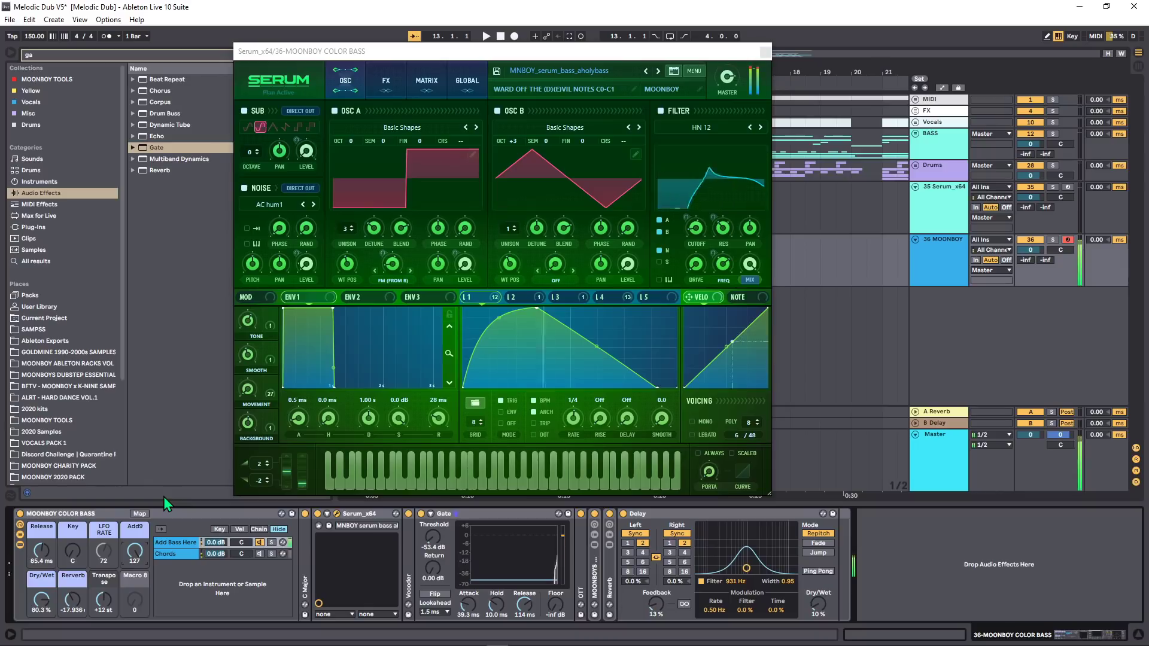
pyautogui.moveTo(72, 551); pyautogui.dragTo(73, 545)
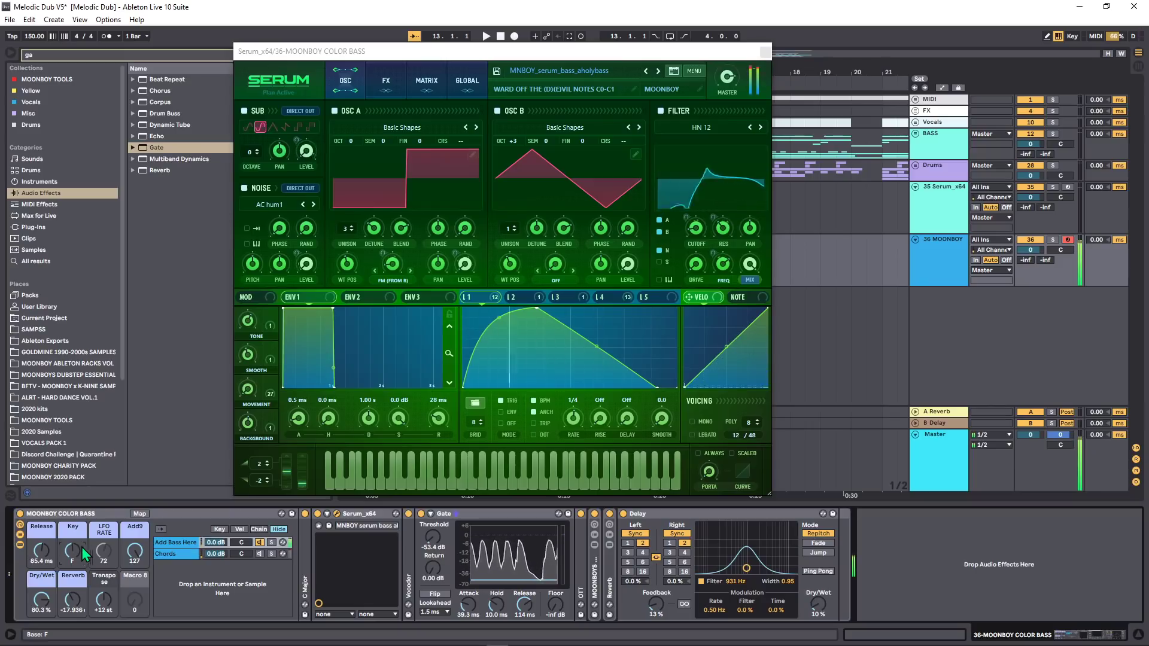
# Step: Set the rack's Add9 macro to 0 and its Reverb macro to about -17.8 dB
pyautogui.moveTo(139, 553); pyautogui.dragTo(139, 609)
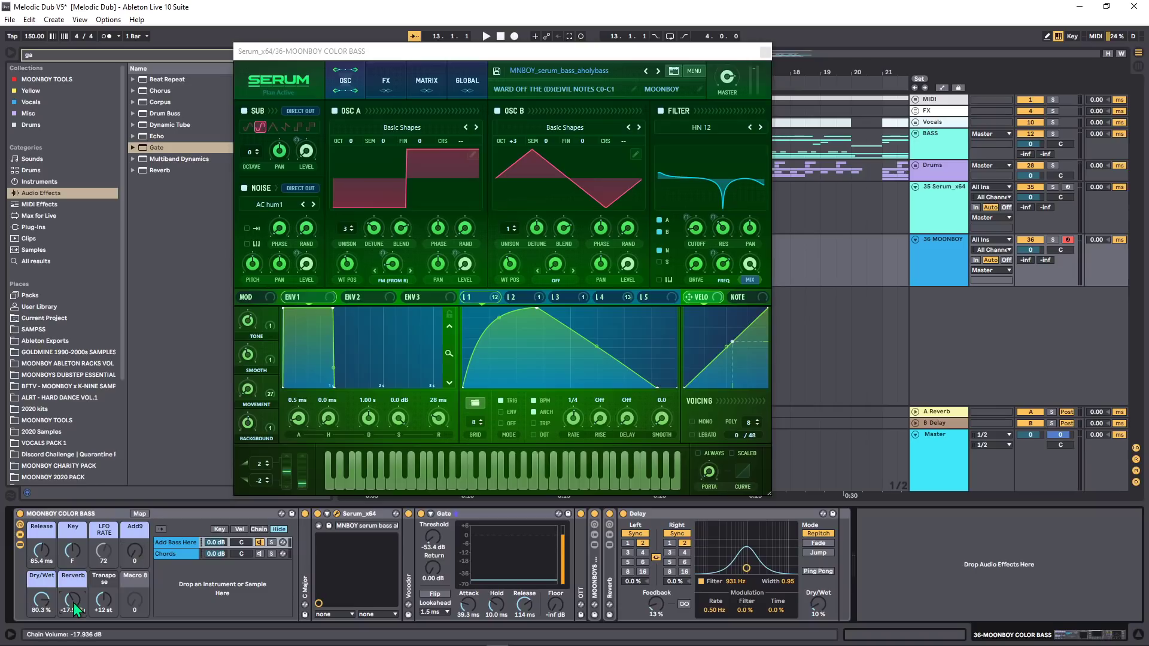
pyautogui.moveTo(73, 602)
pyautogui.mouseDown()
pyautogui.moveTo(73, 556)
pyautogui.moveTo(73, 602)
pyautogui.mouseUp()
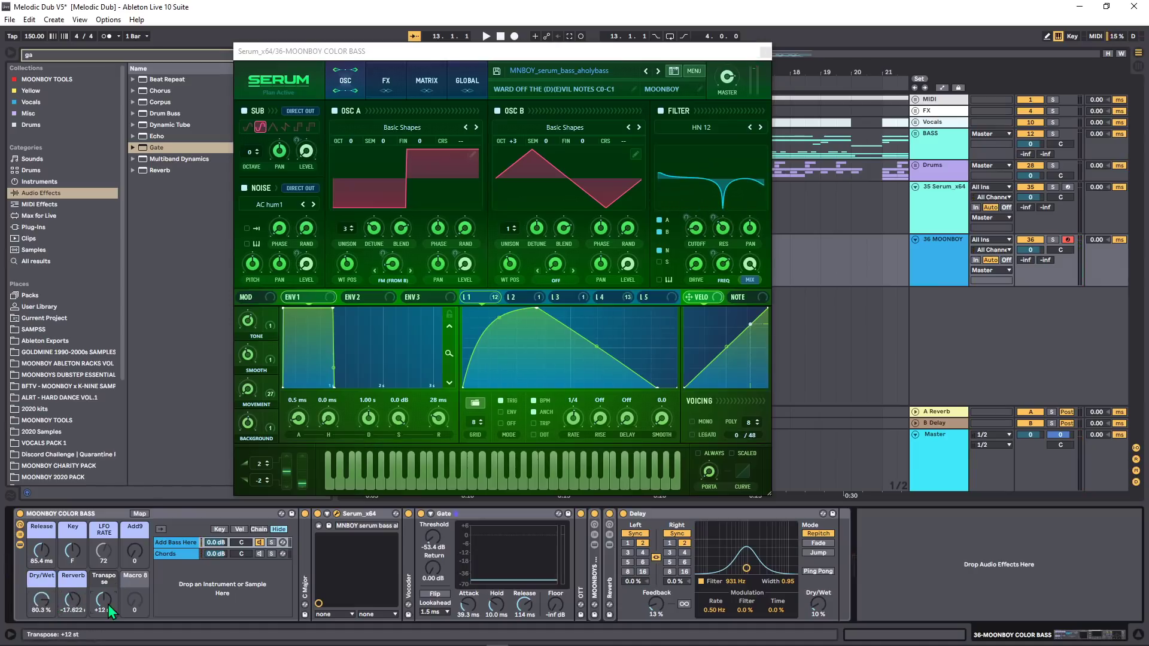